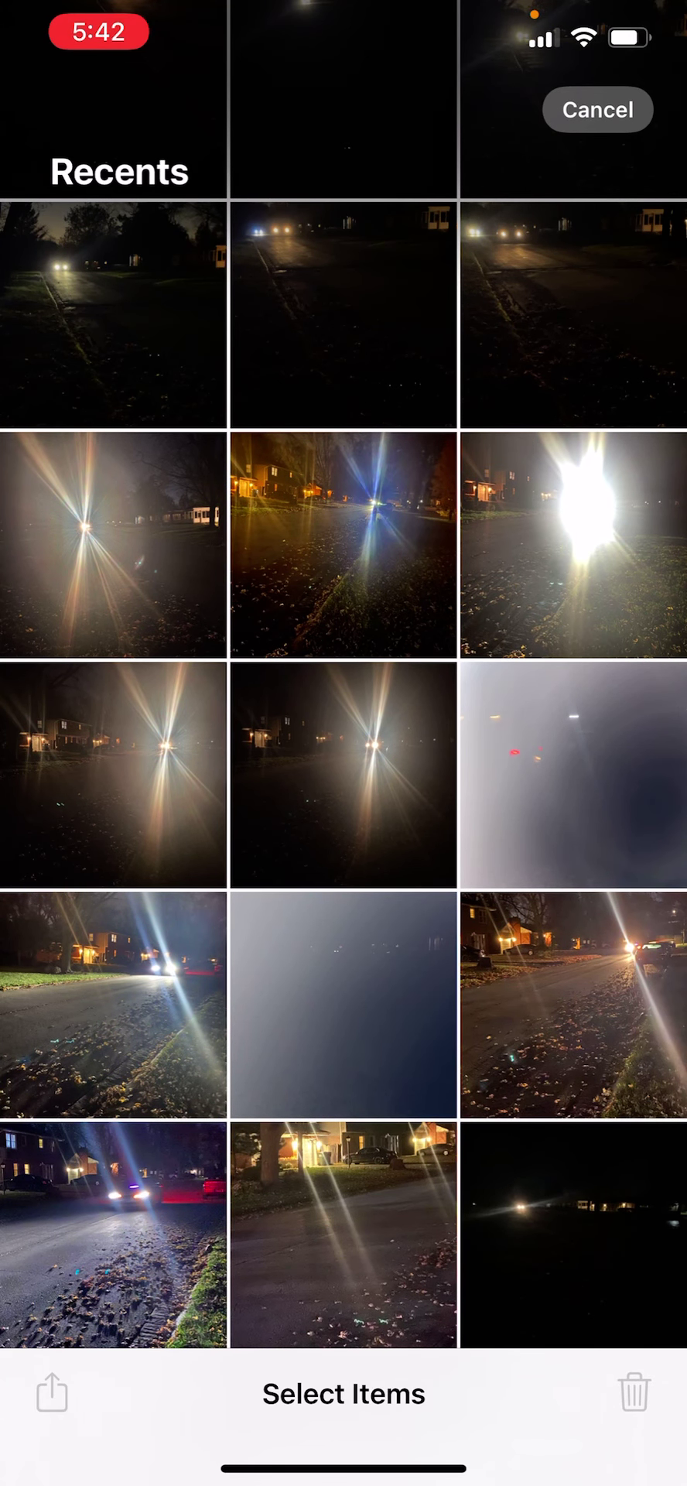
pyautogui.scroll(3, 344, 813)
pyautogui.scroll(2, 344, 813)
pyautogui.scroll(2, 343, 813)
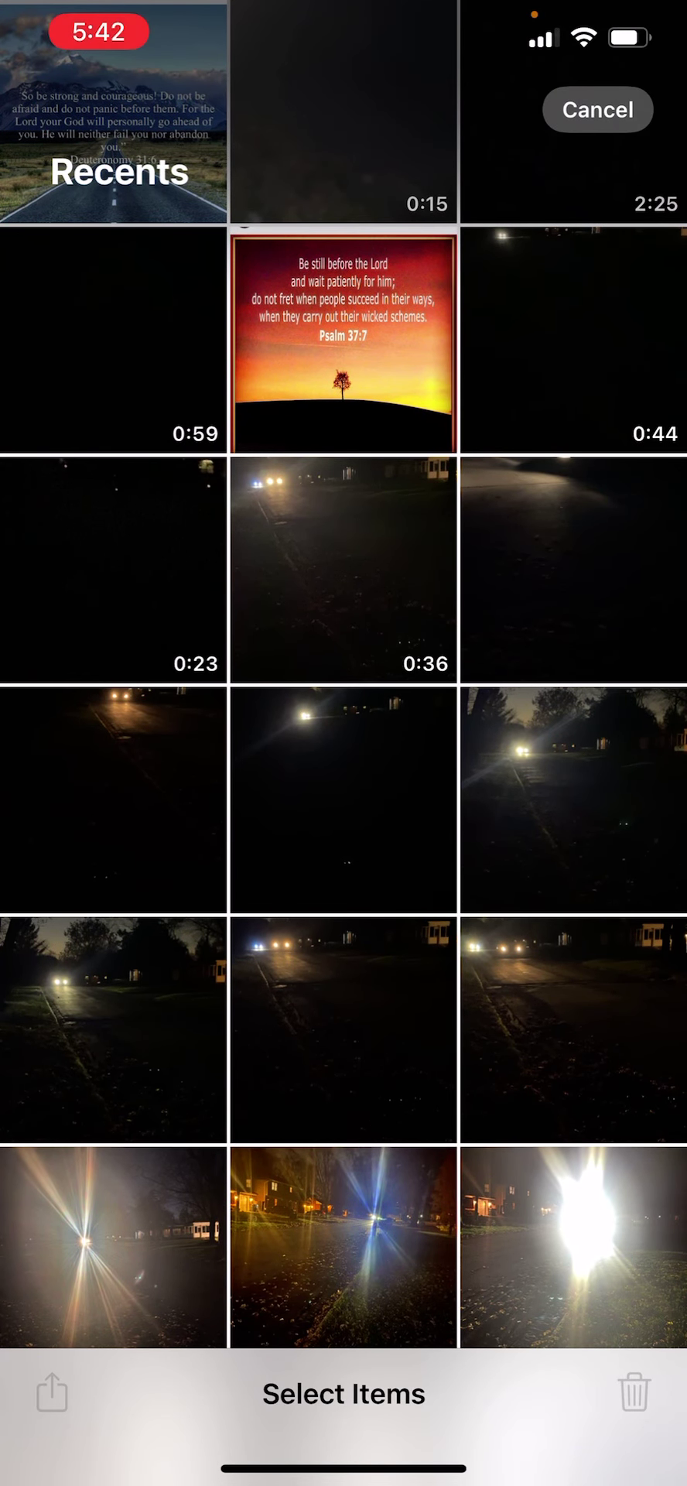
# Step: Select and deselect a third-row night photo, cancel selection mode, then reopen Recents from Albums
pyautogui.click(574, 569)
pyautogui.click(574, 569)
pyautogui.click(598, 109)
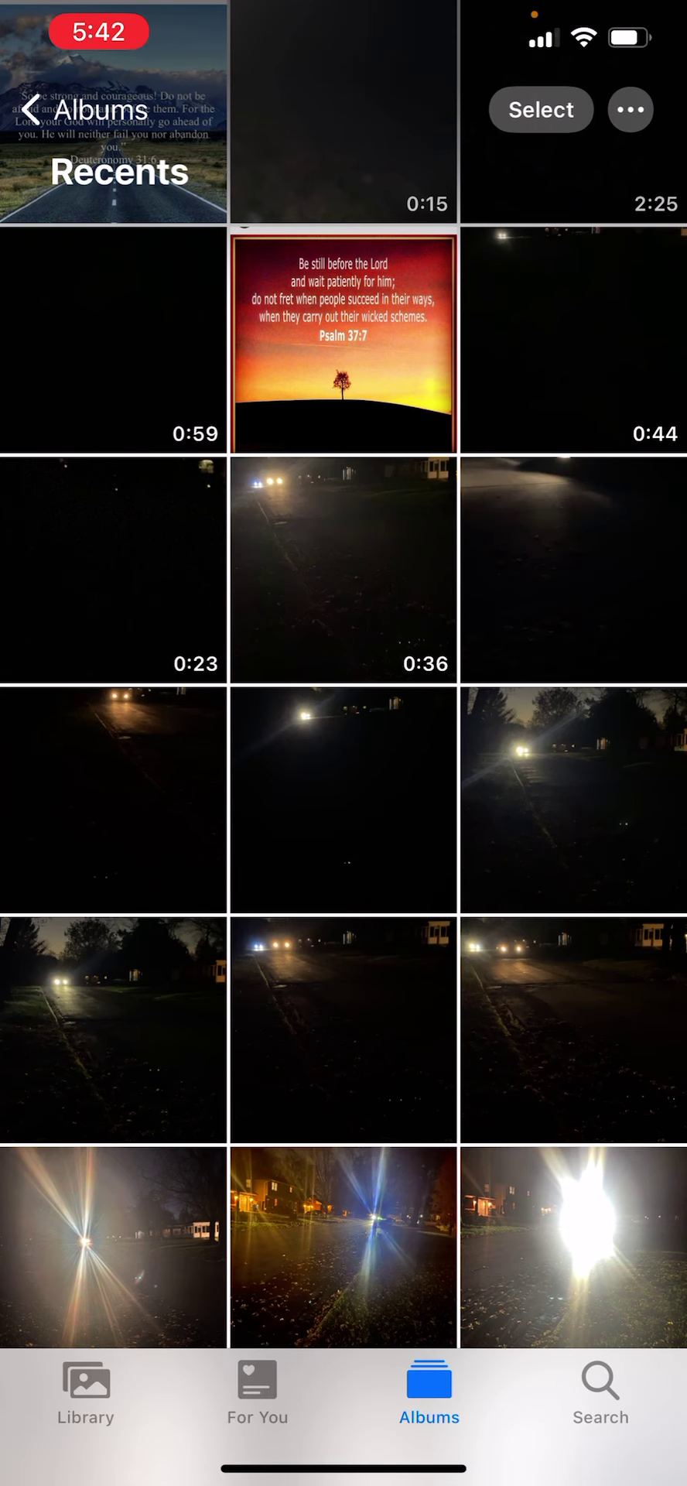
pyautogui.click(84, 109)
pyautogui.click(182, 465)
pyautogui.scroll(10, 344, 744)
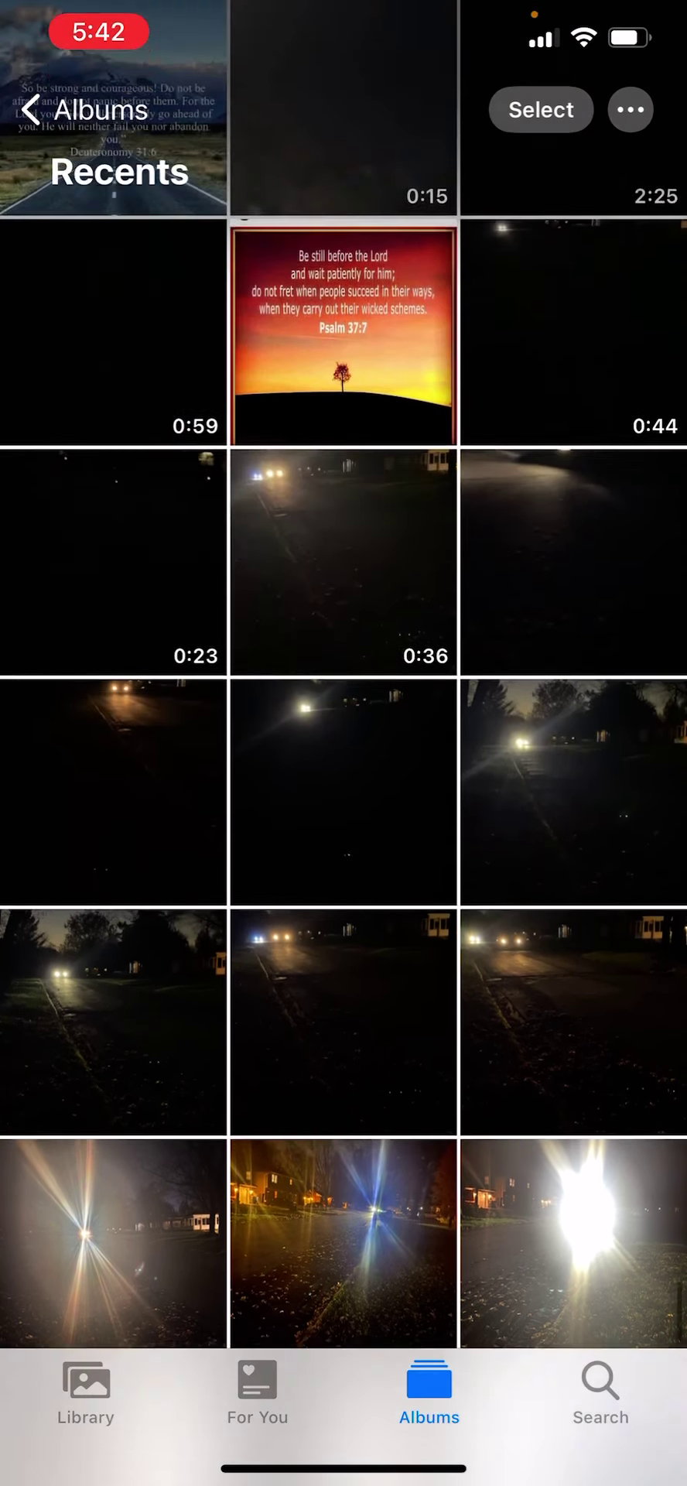